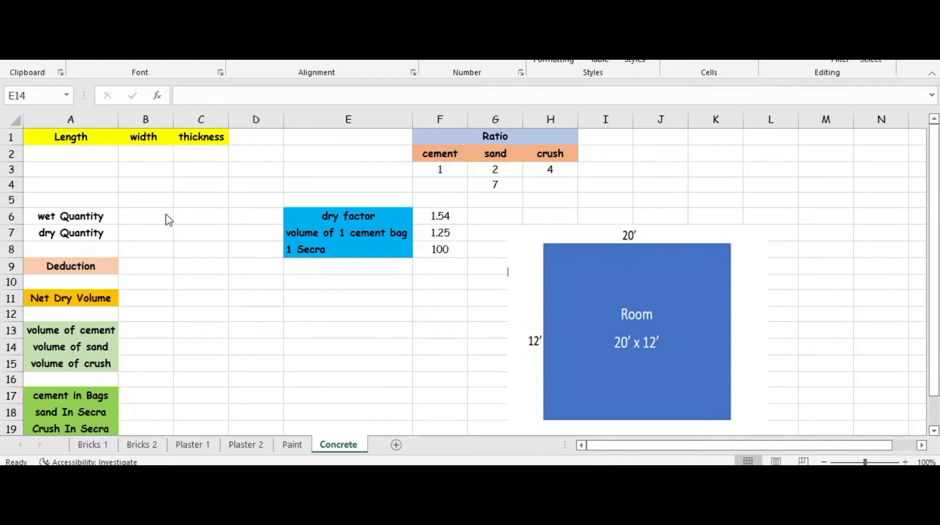
Enter the room slab dimensions in row 2: length 20, width 12 and thickness 0.5.
left_click(85, 160)
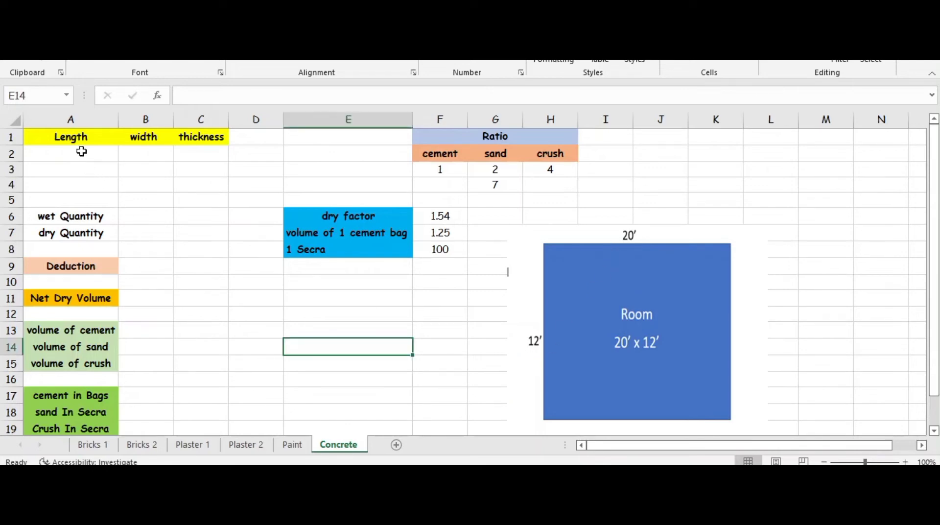
left_click(80, 155)
type("20")
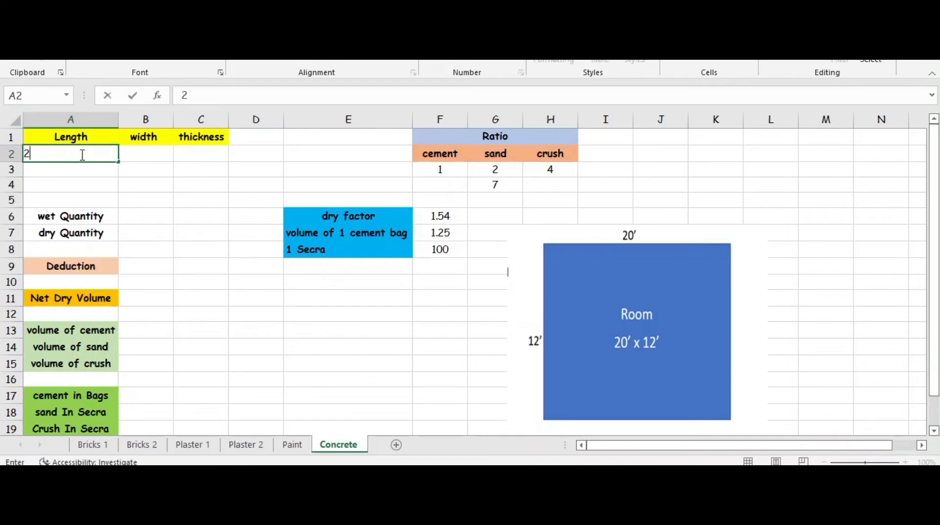
left_click(140, 155)
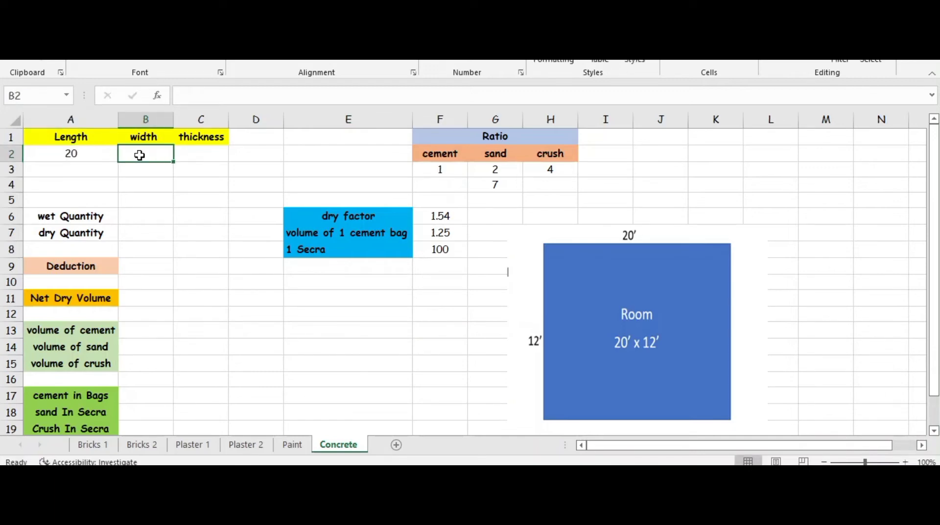
type("12")
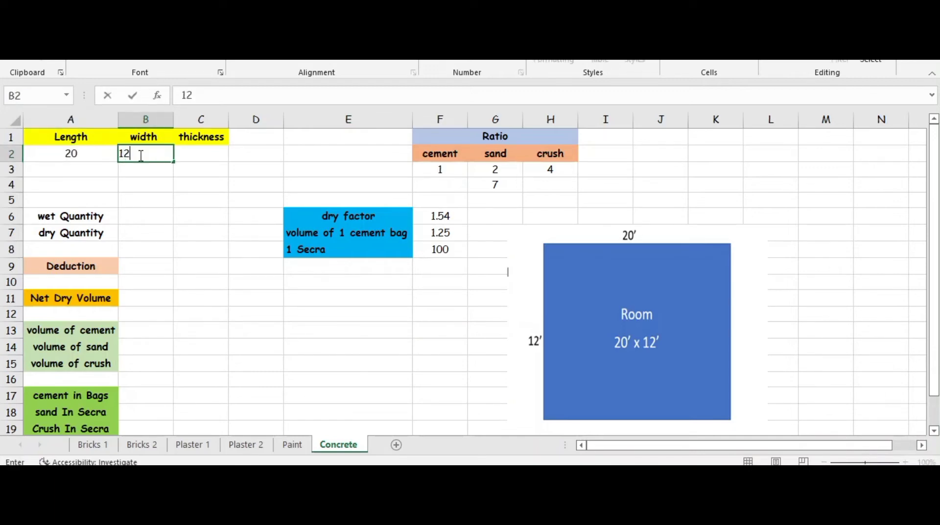
left_click(198, 157)
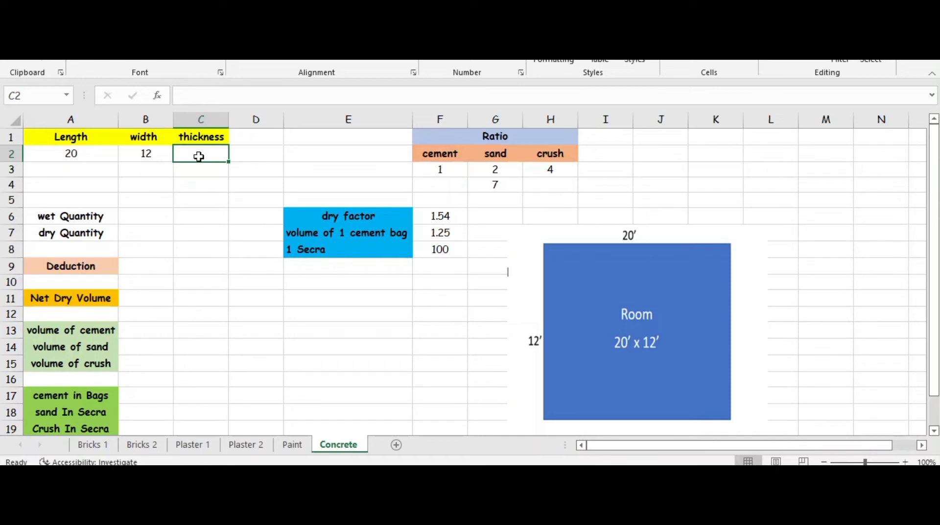
type("0.5")
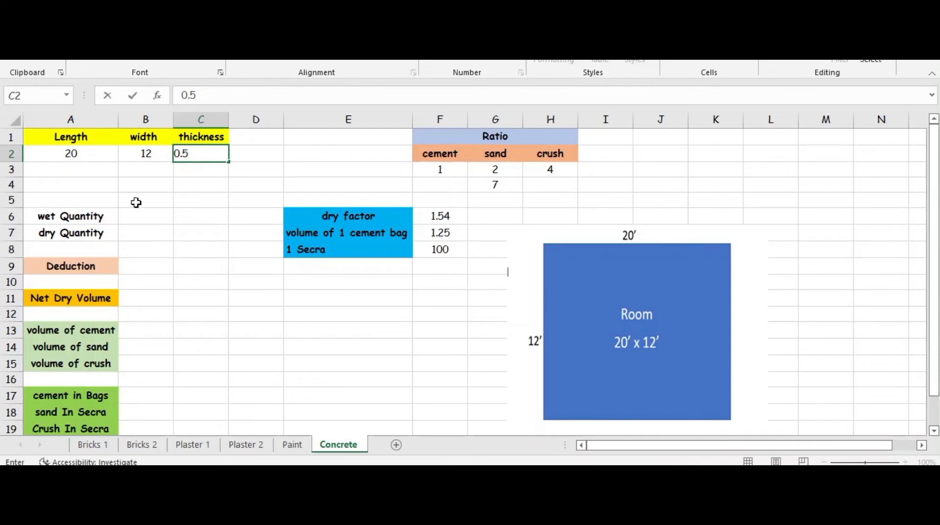
left_click(137, 204)
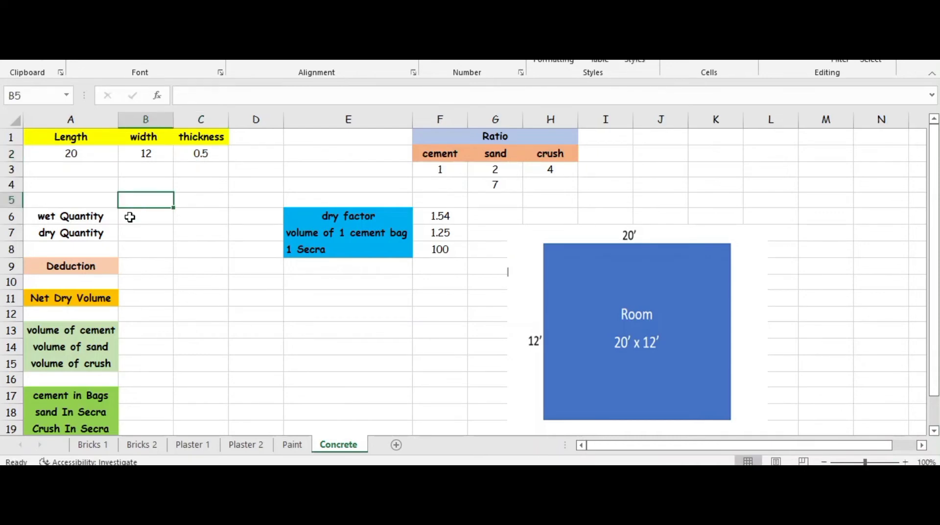
Calculate the wet quantity in B6 by multiplying length, width and thickness with =A2*B2*C2.
left_click(130, 217)
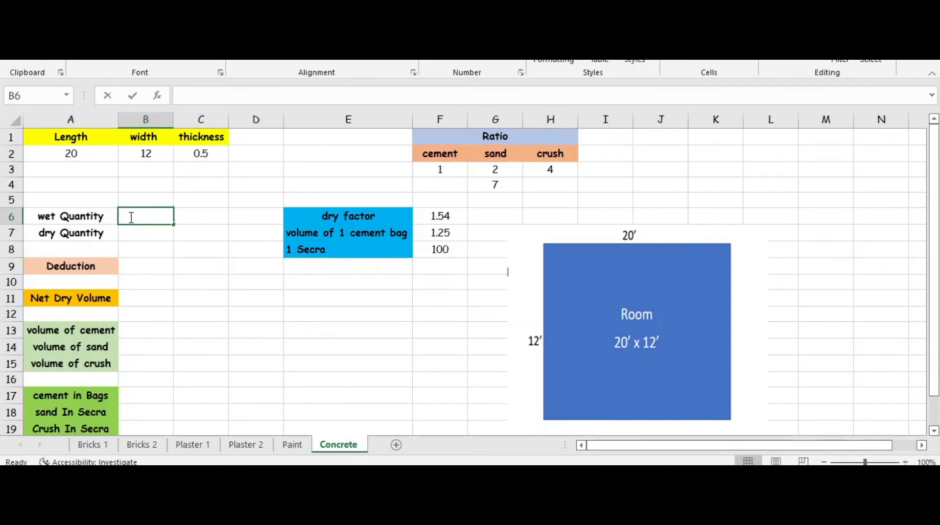
type("=")
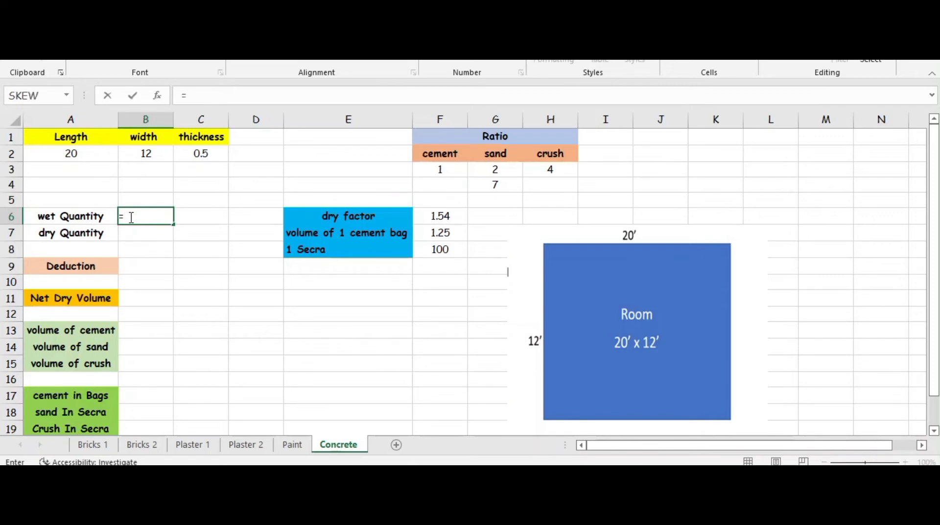
left_click(78, 154)
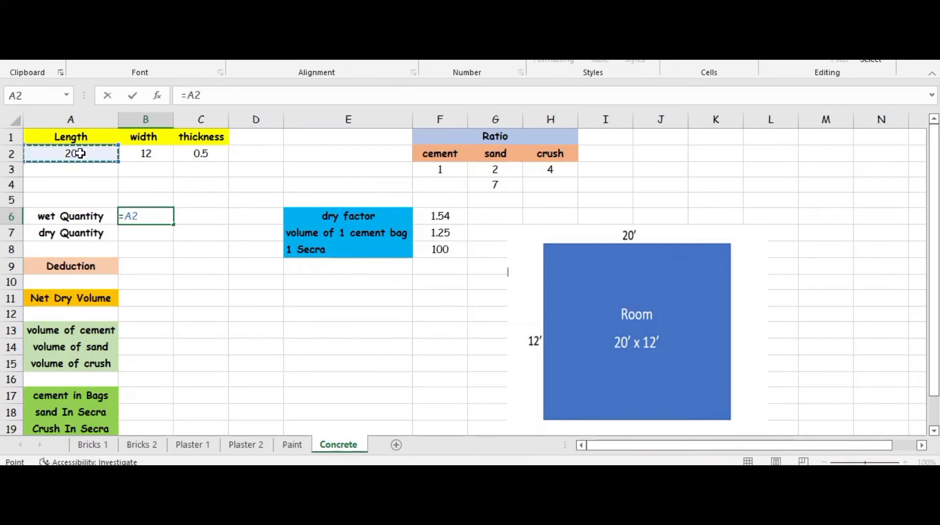
type("*")
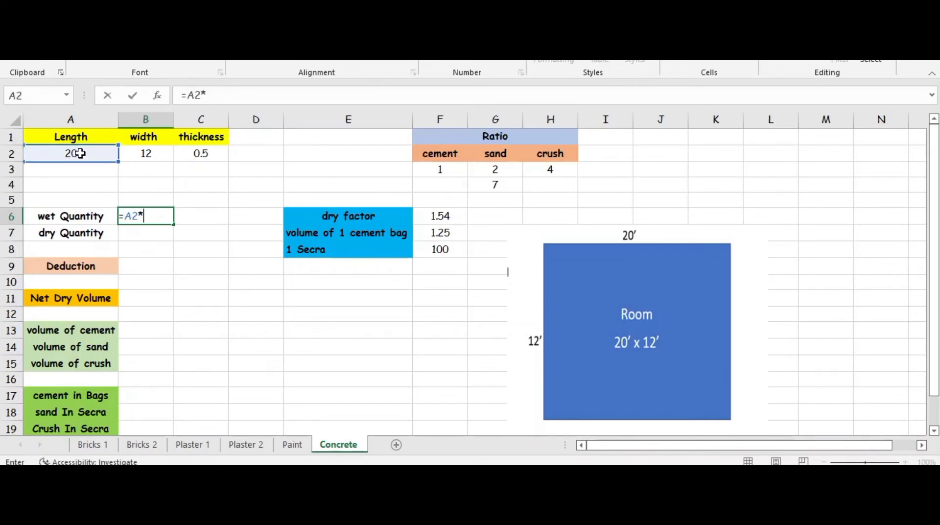
left_click(150, 153)
type("*")
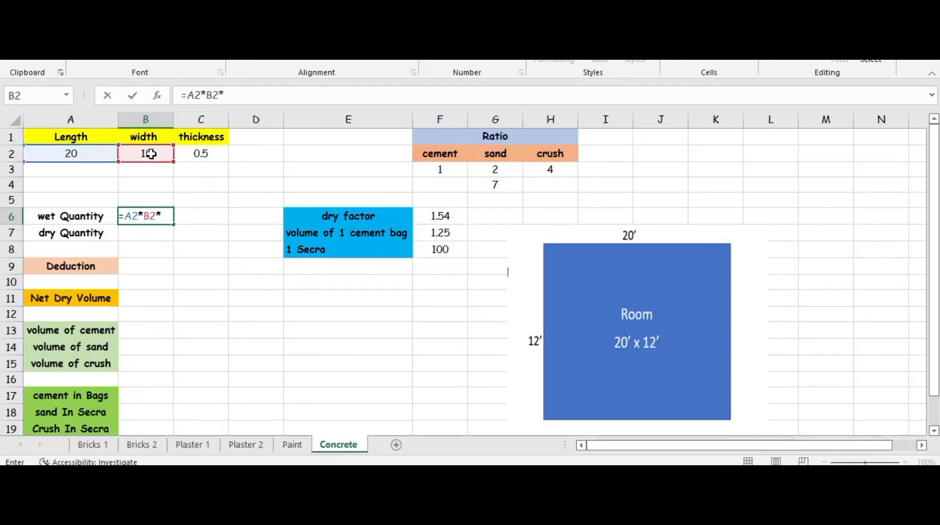
left_click(201, 154)
key("Return")
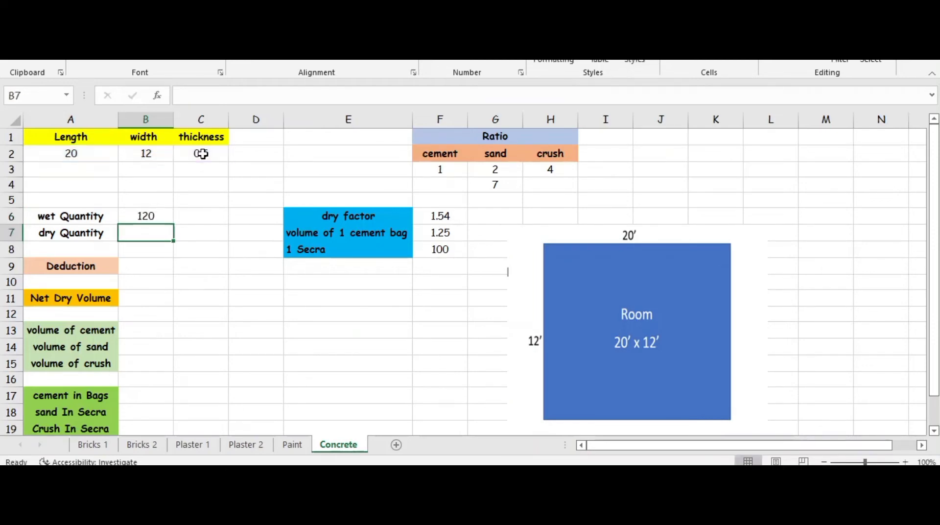
Calculate the dry quantity in B7 by multiplying the wet quantity by the dry factor with =B6*F6.
double_click(138, 234)
type("=")
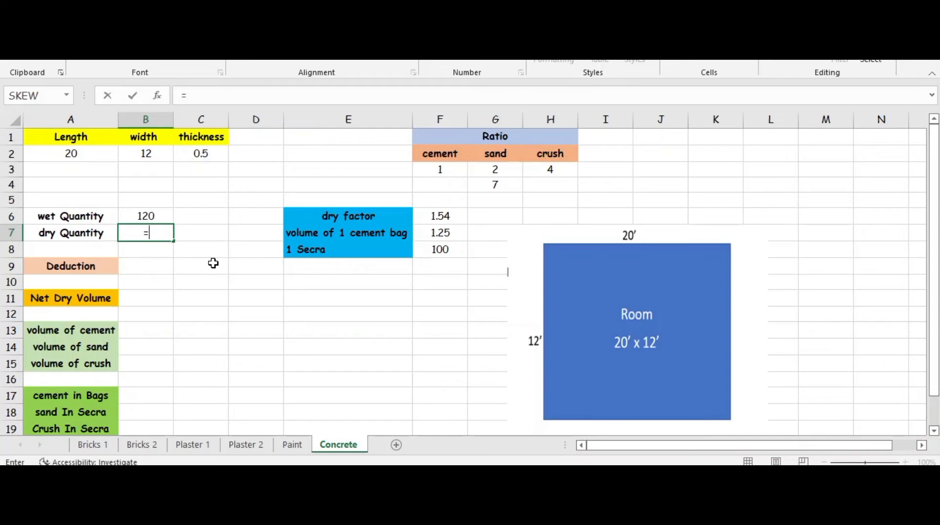
left_click(154, 217)
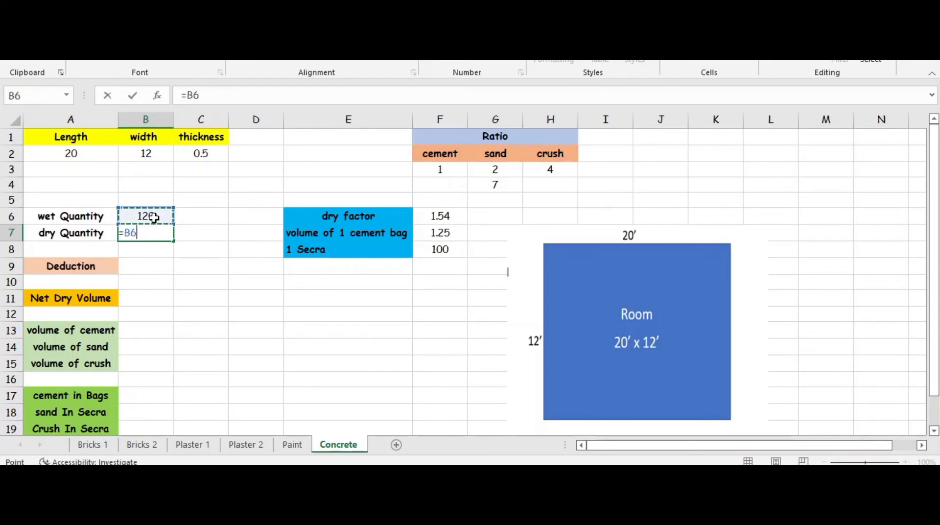
type("*")
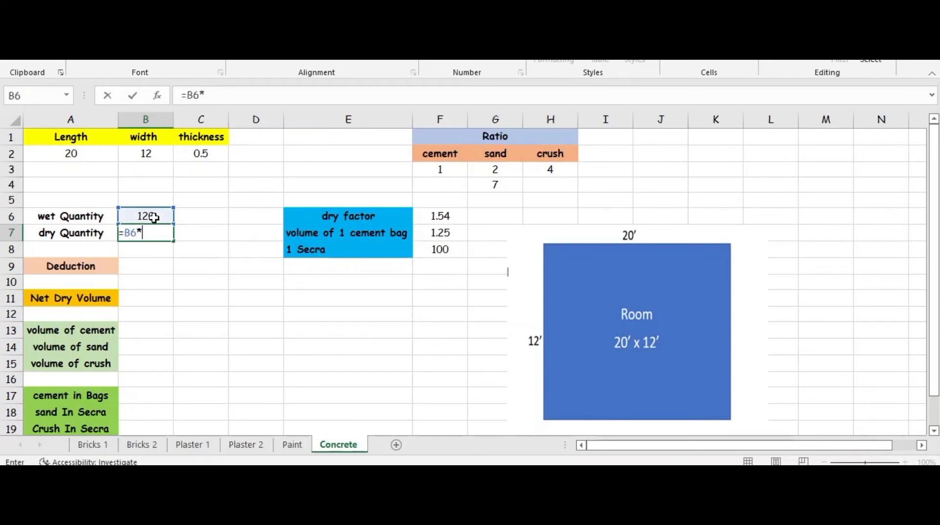
left_click(438, 218)
key("Return")
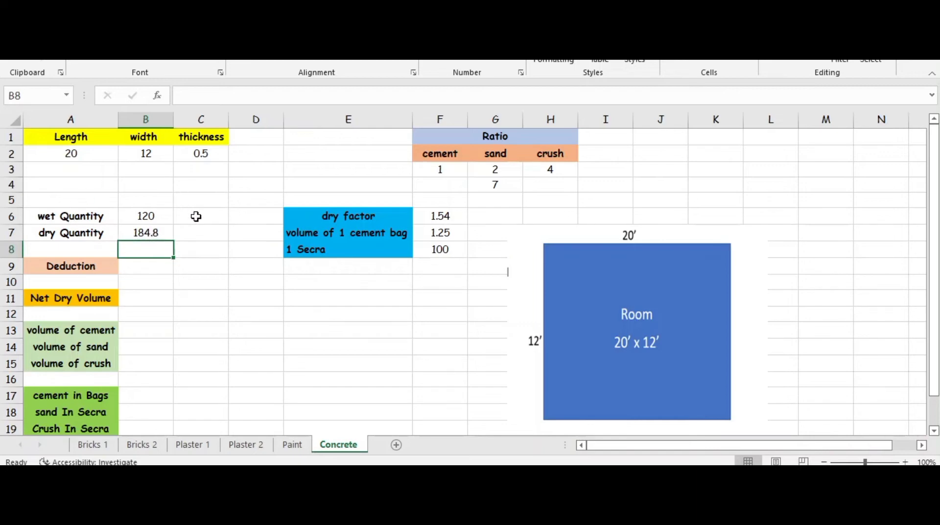
left_click(169, 335)
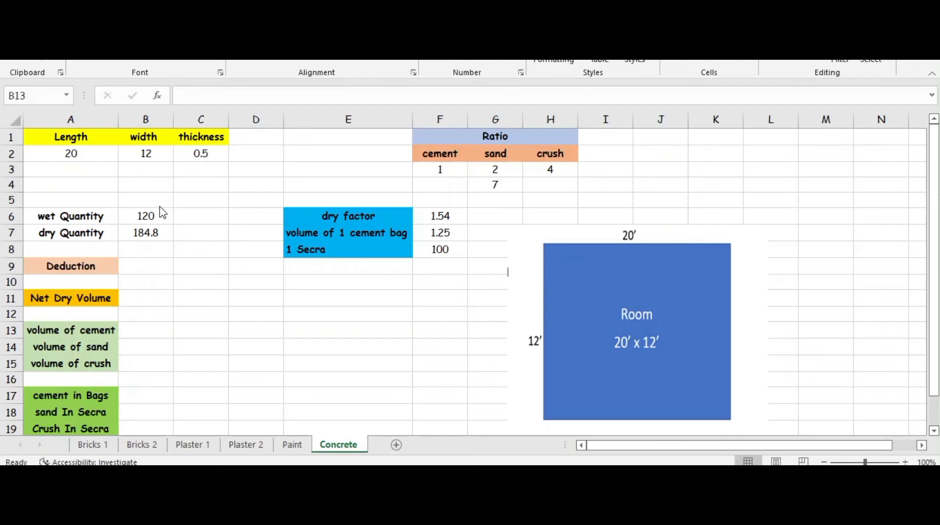
left_click(144, 262)
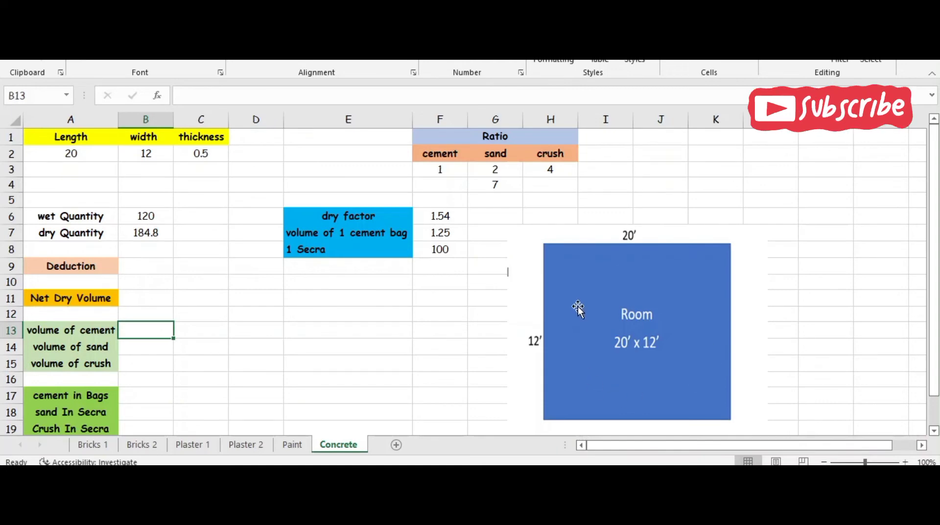
left_click(624, 285)
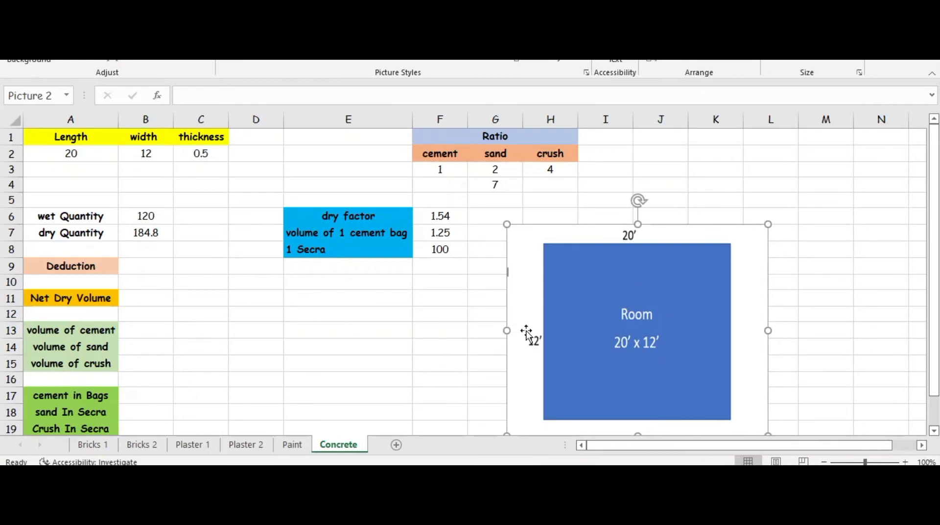
Set the net dry volume in B11 equal to the dry quantity with =B7.
left_click(148, 297)
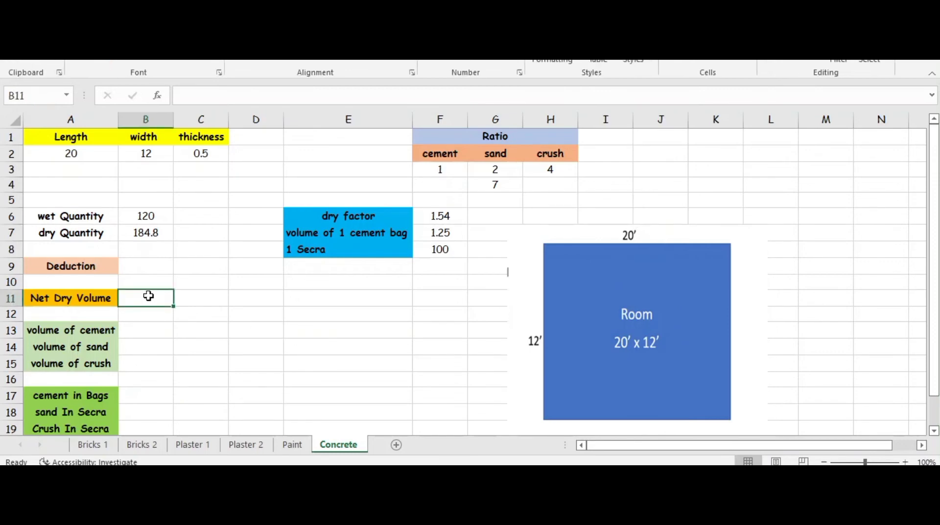
double_click(134, 299)
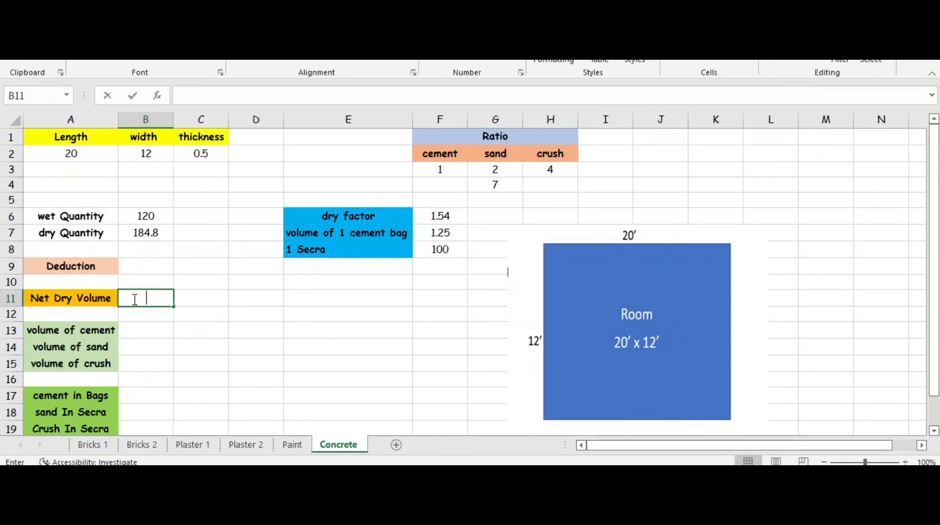
type("=")
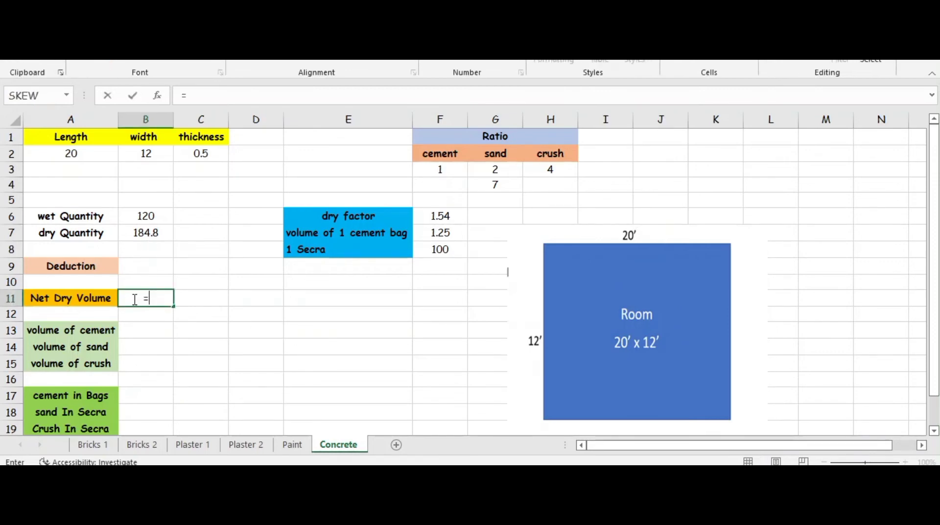
left_click(159, 233)
key("Return")
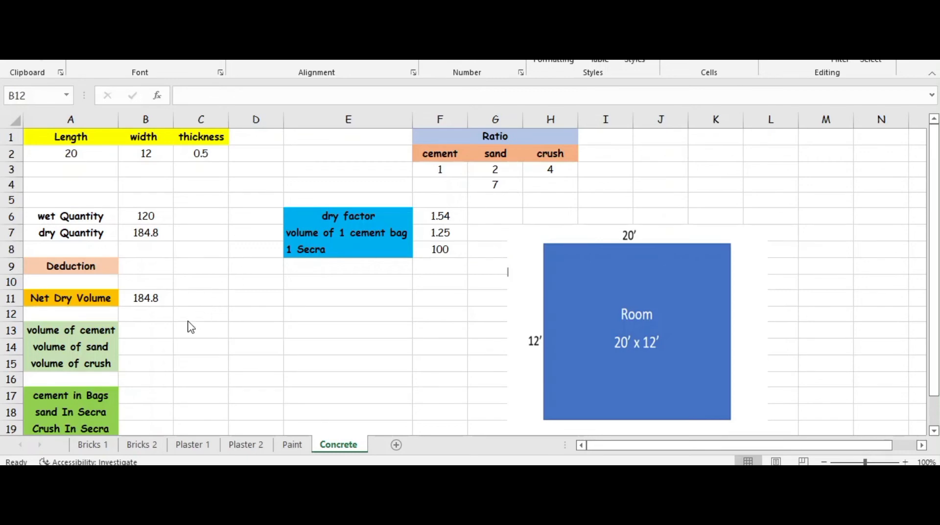
Calculate the volume of cement in B13 from the net dry volume with =(1/7)*B11.
left_click(164, 327)
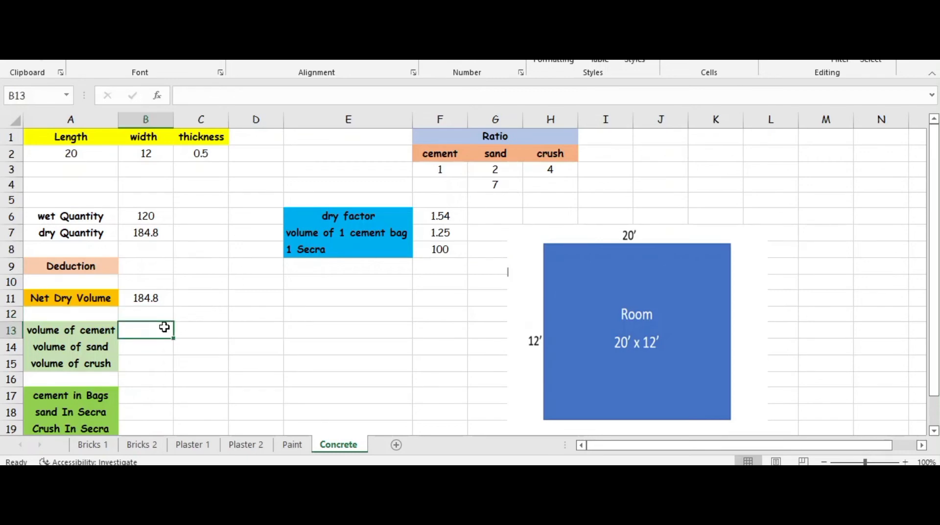
type("=")
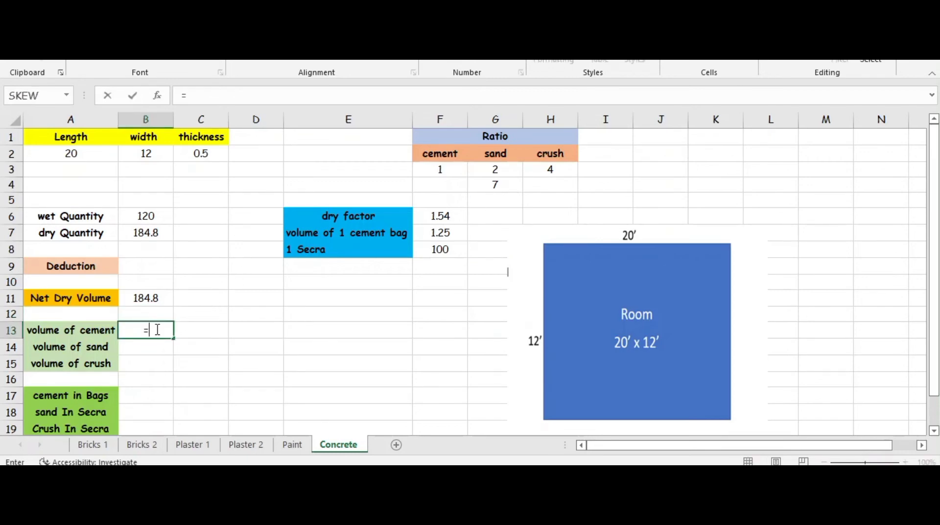
type("(1/7)*")
left_click(154, 298)
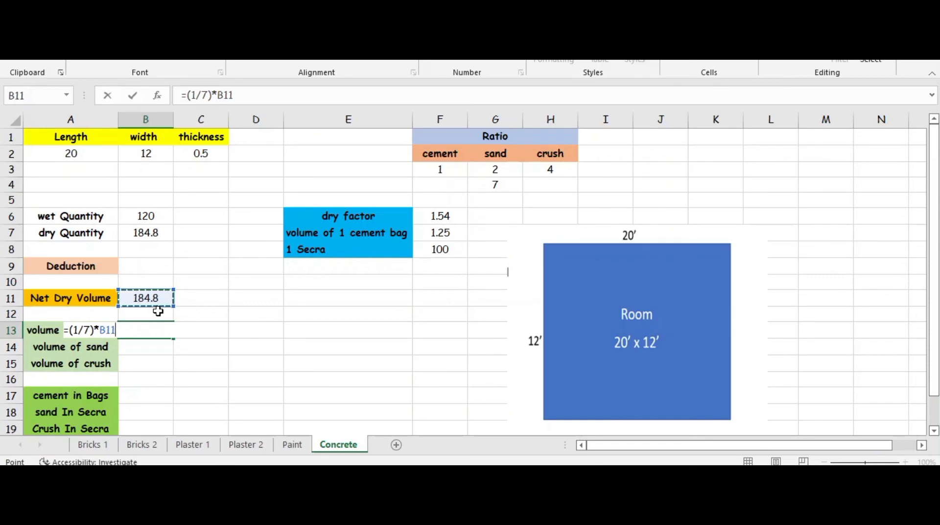
key("Return")
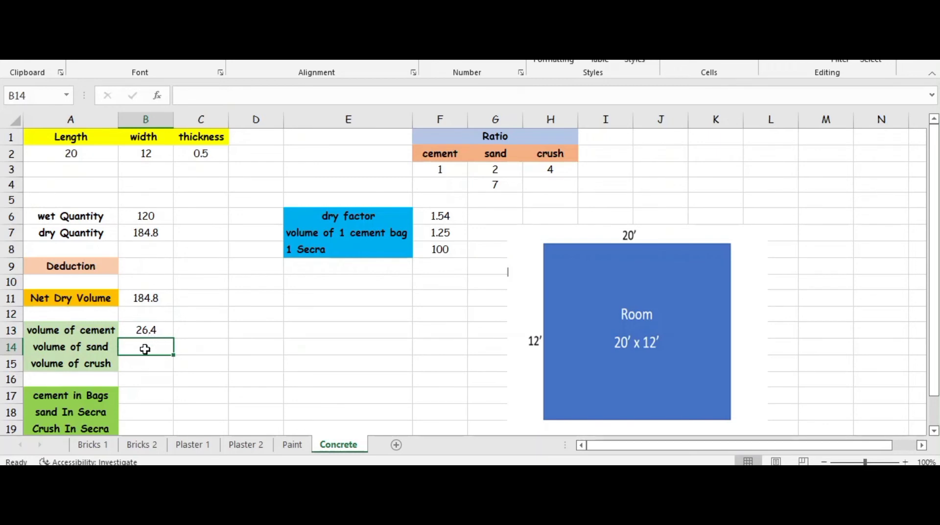
Calculate the volume of sand in B14 from the net dry volume with =(2/7)*B11.
double_click(144, 348)
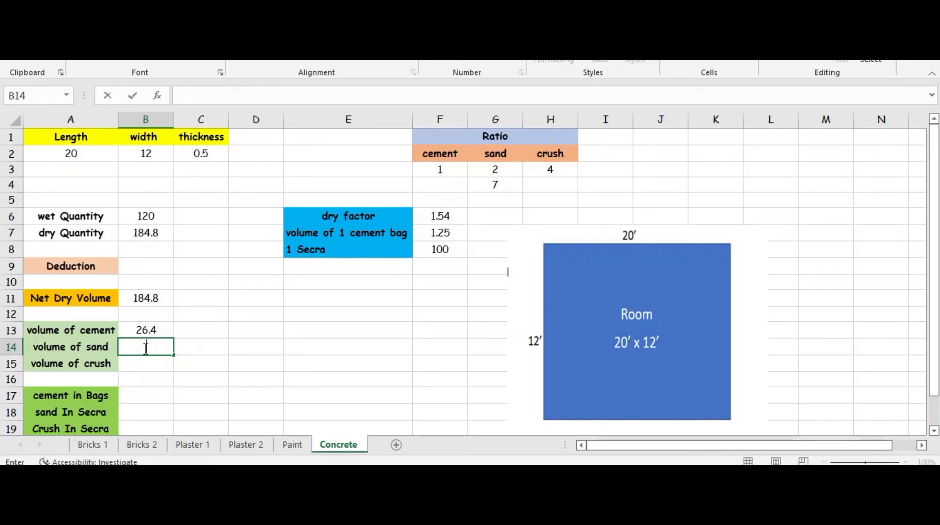
type("=(")
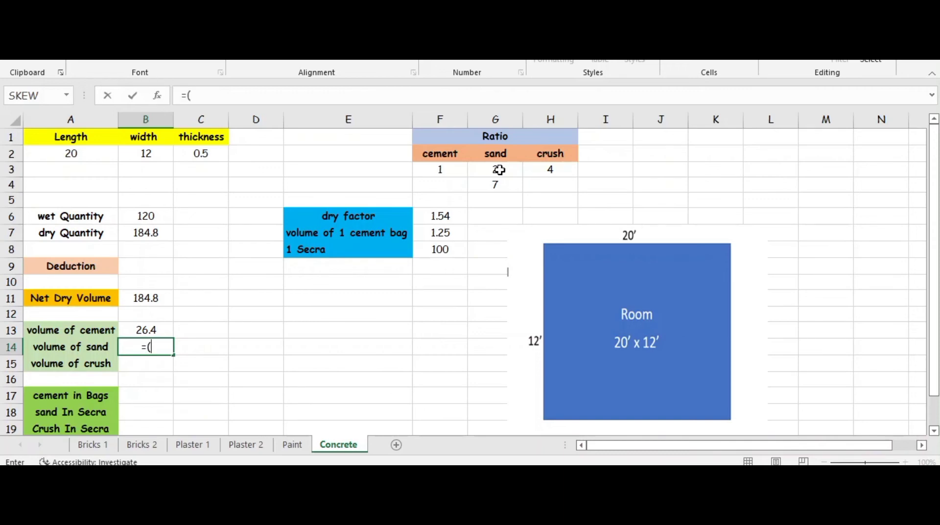
type("2/7)*")
left_click(149, 300)
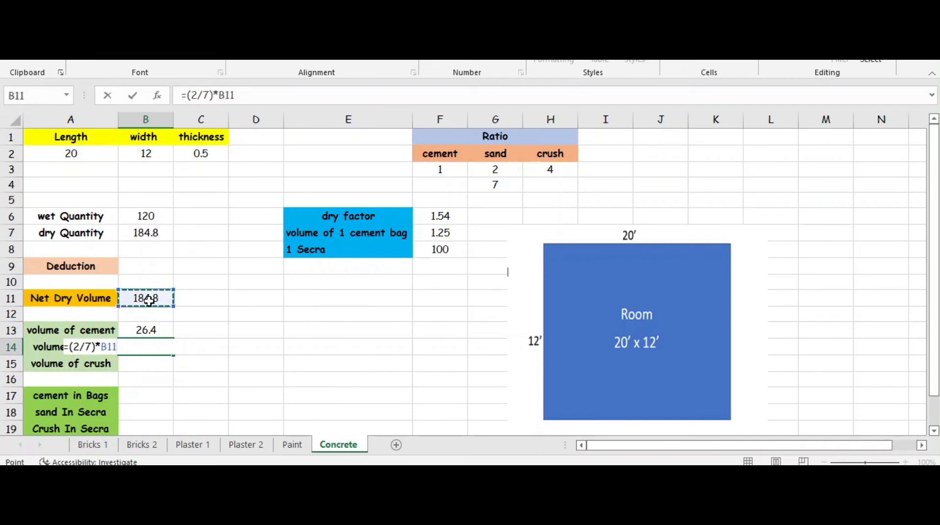
key("Return")
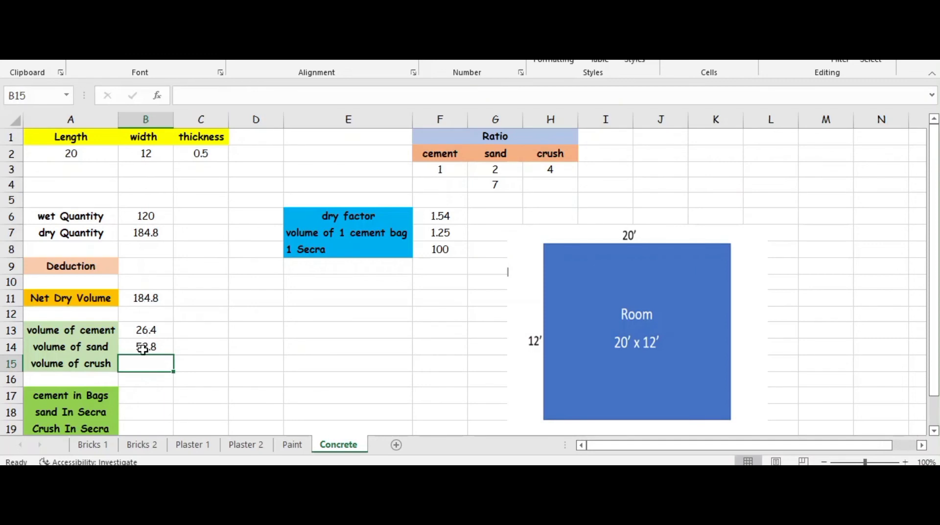
Calculate the volume of crush in B15 from the net dry volume with =(4/7)*B11.
double_click(147, 365)
type("=")
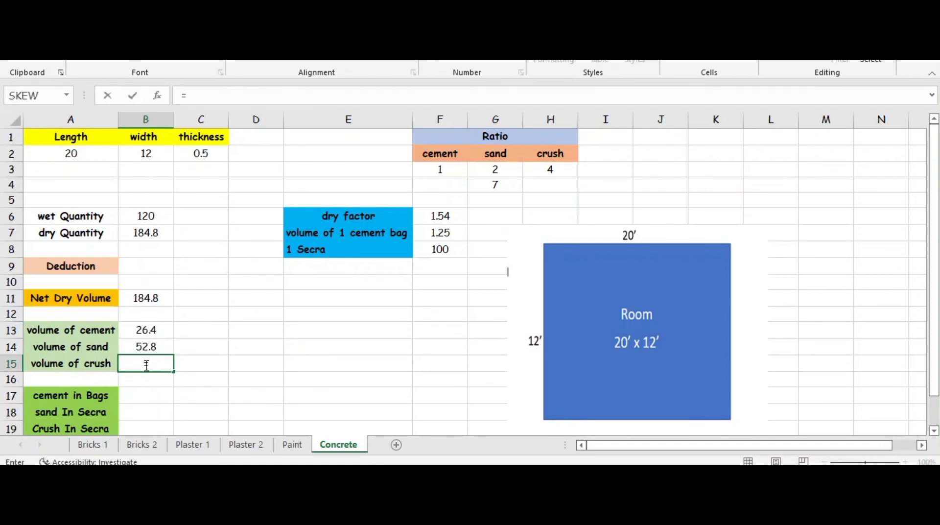
type("(4/7)*")
left_click(140, 297)
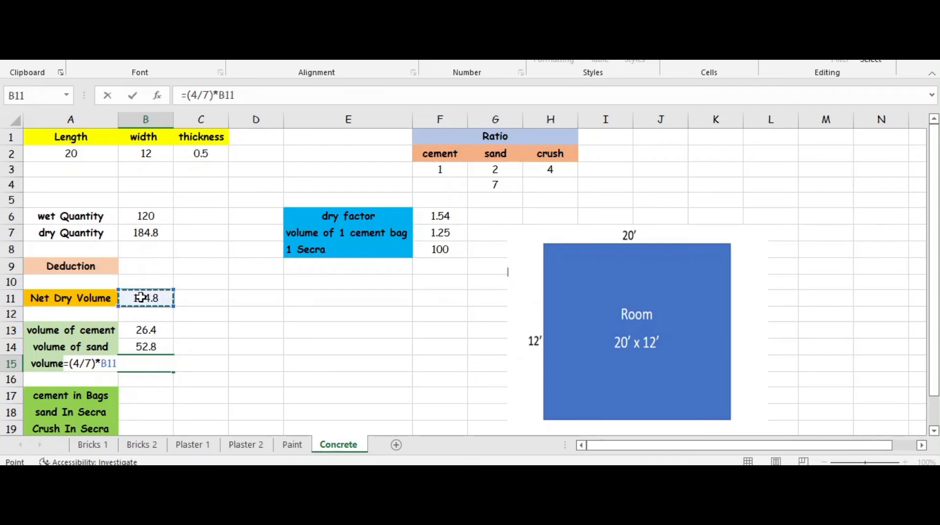
key("Return")
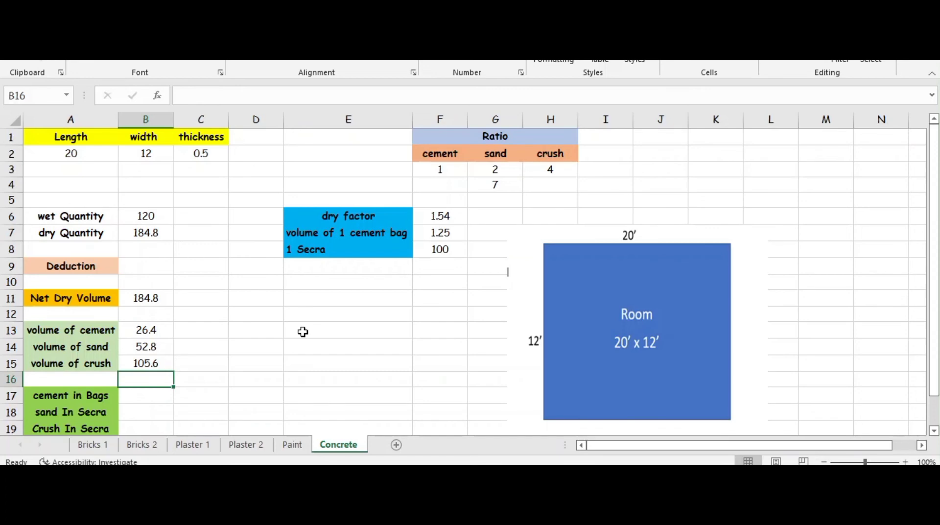
Calculate the cement in bags in B17 by dividing the volume of cement by 1.25 with =B13/1.25.
left_click(145, 396)
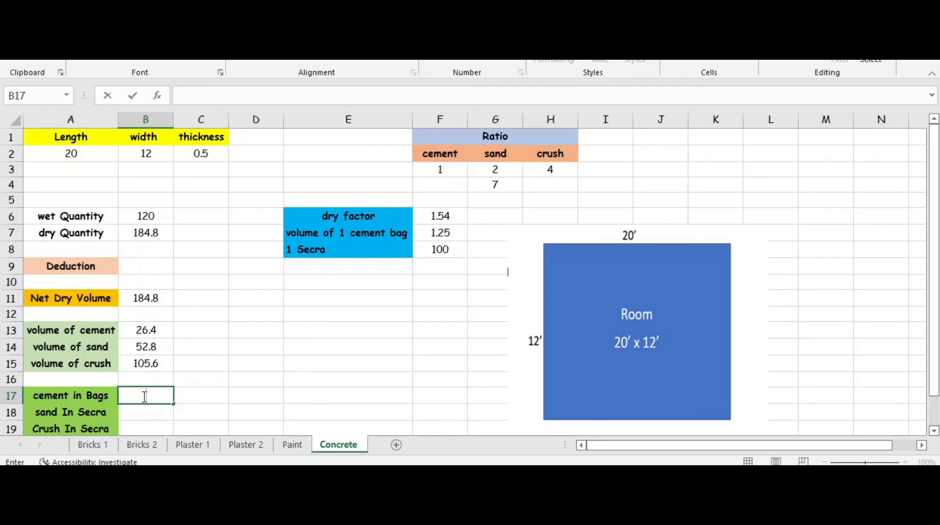
type("=")
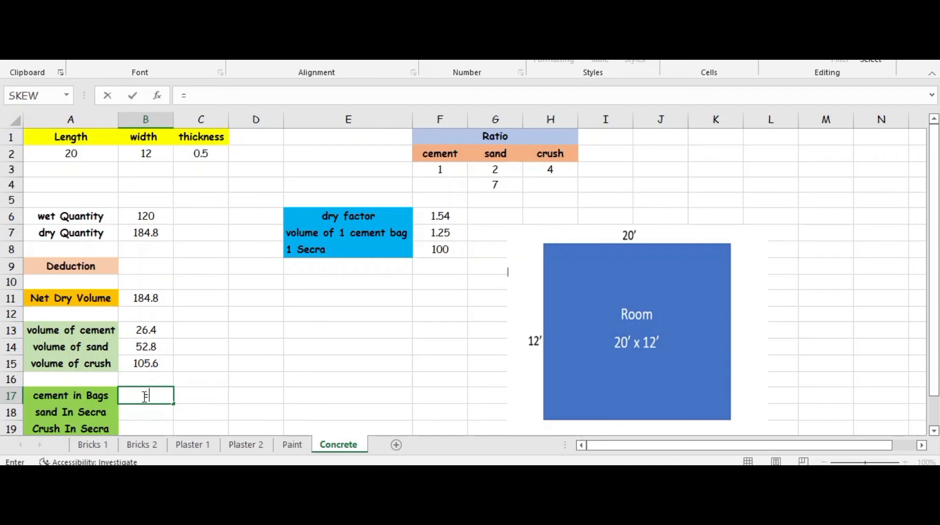
left_click(147, 331)
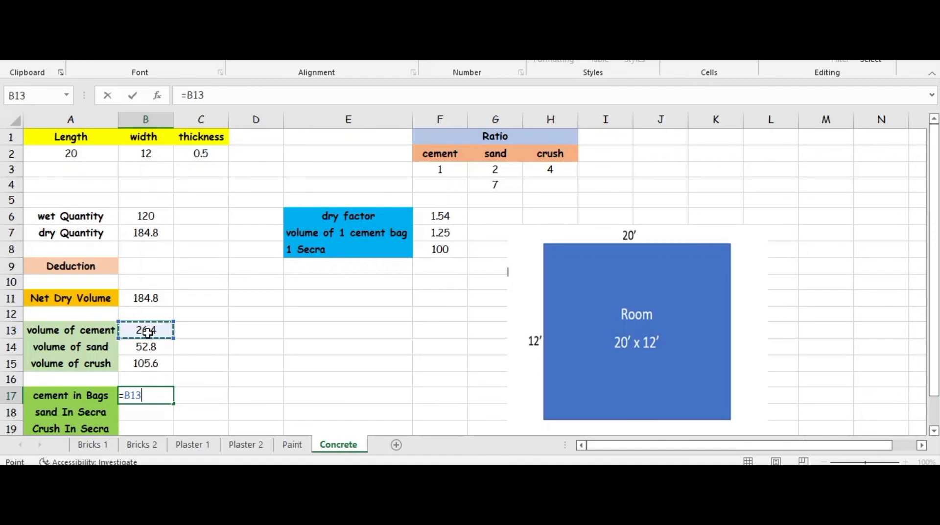
type("/1.25")
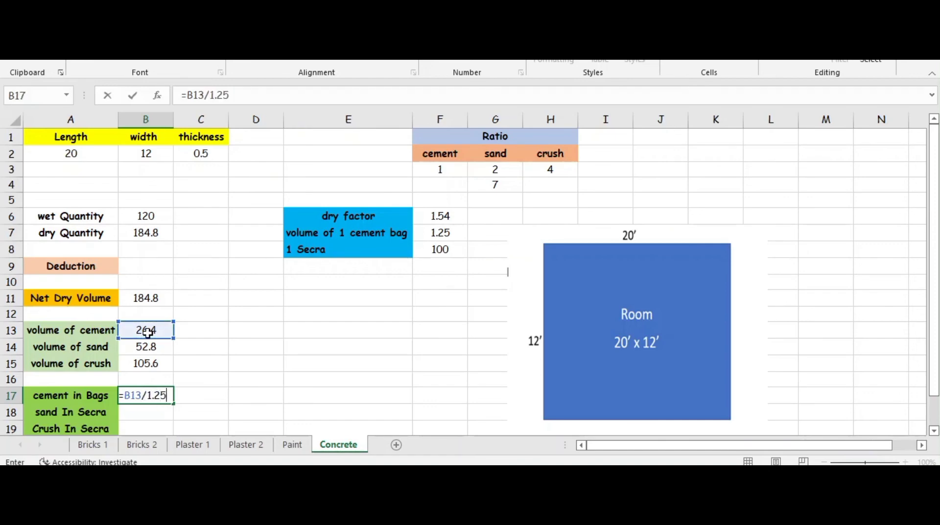
key("Return")
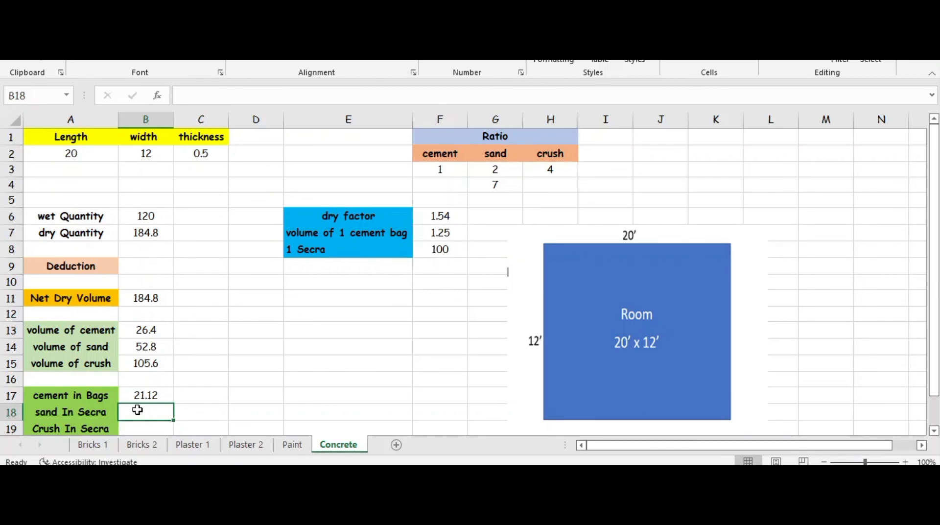
Calculate the sand in Secra in B18 by dividing the volume of sand by 100 with =B14/100.
type("=")
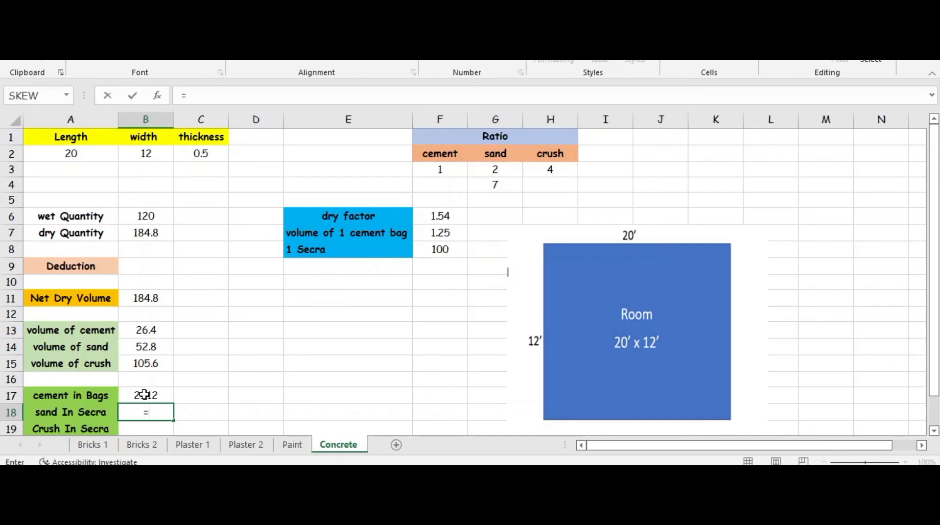
left_click(142, 348)
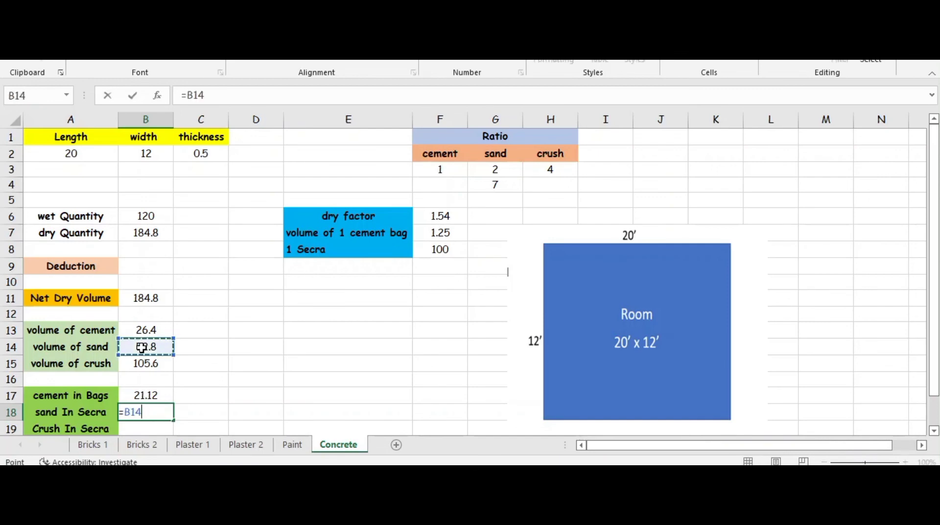
type("/100")
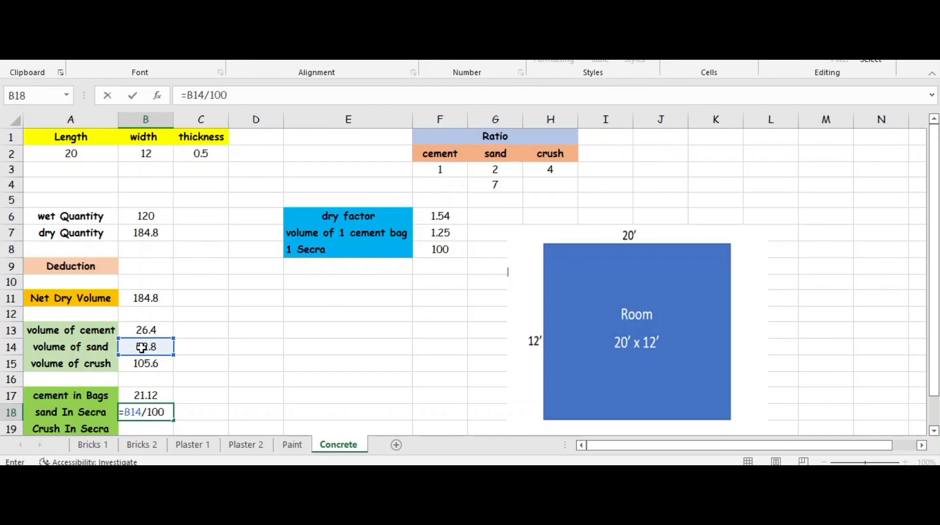
key("Return")
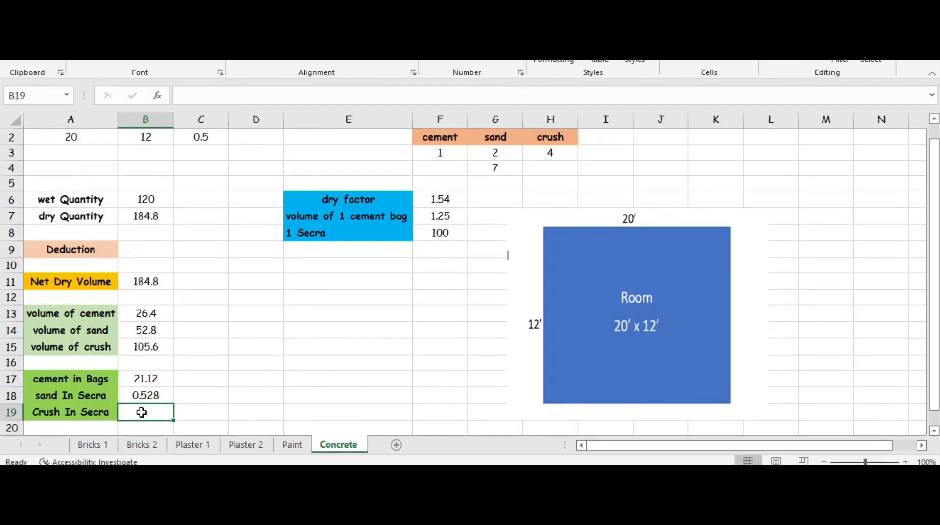
Calculate the crush in Secra in B19 by dividing the volume of crush by 100 with =B15/100.
type("=")
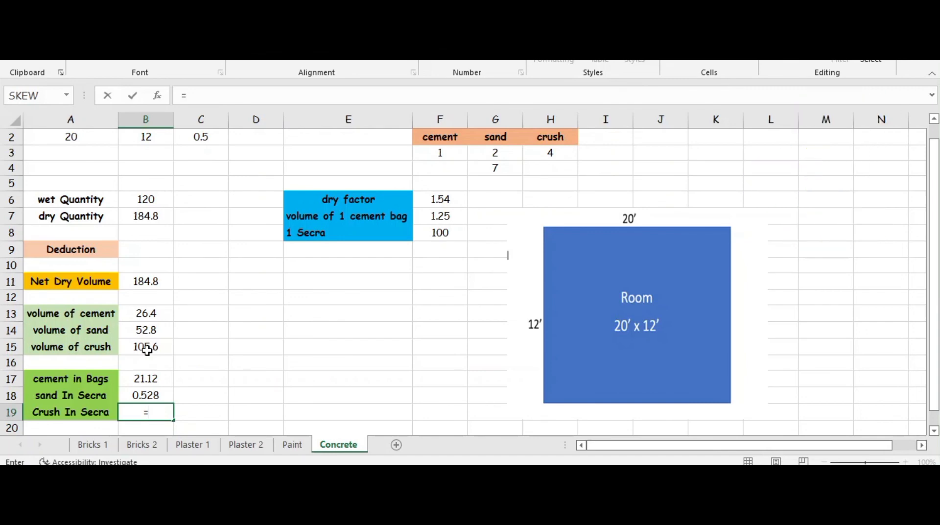
left_click(146, 350)
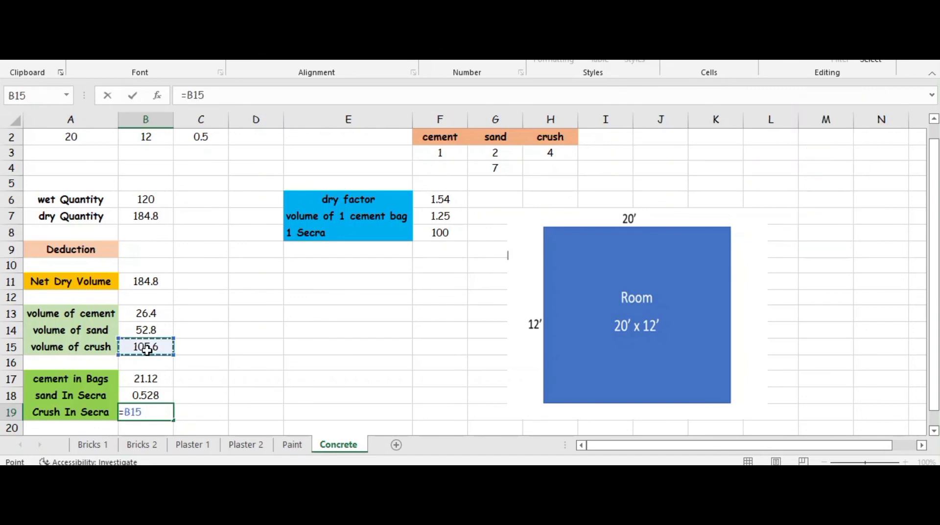
type("/100")
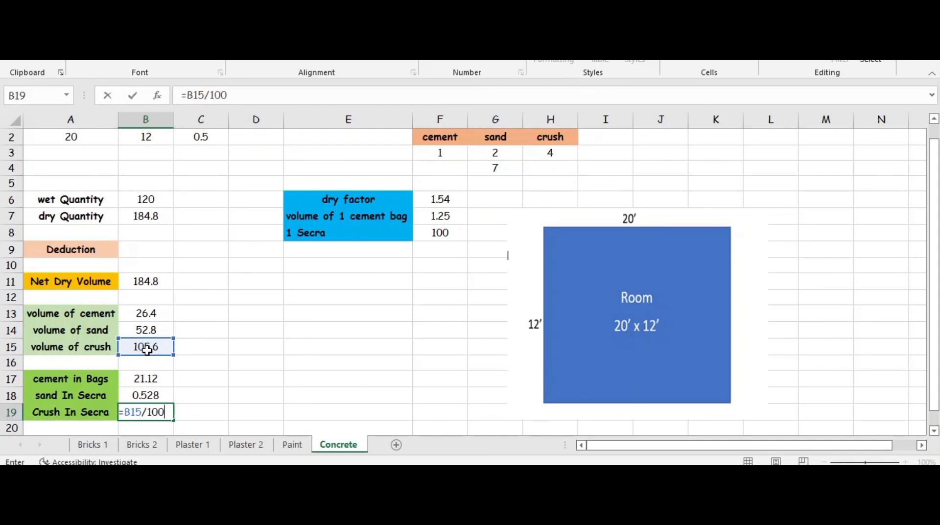
key("Return")
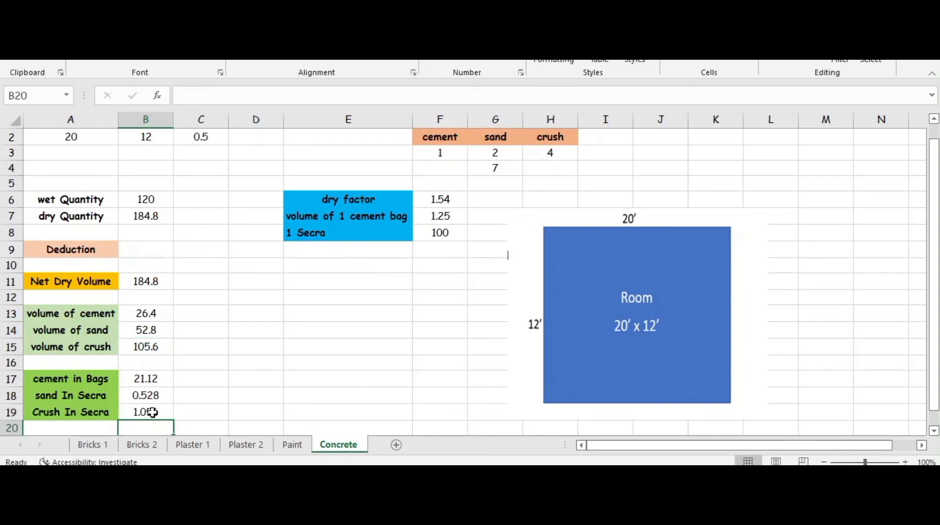